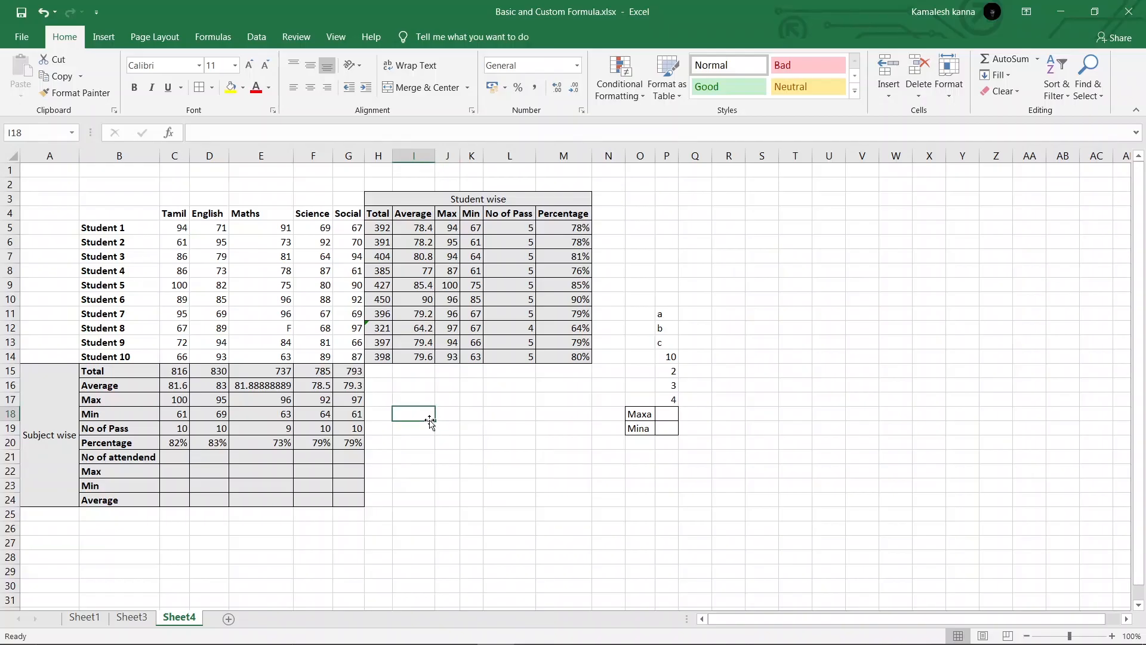
On Sheet1, compare Student 8's Maths entry with the subject-wise Maths average to examine how text affects it.
left_click(76, 617)
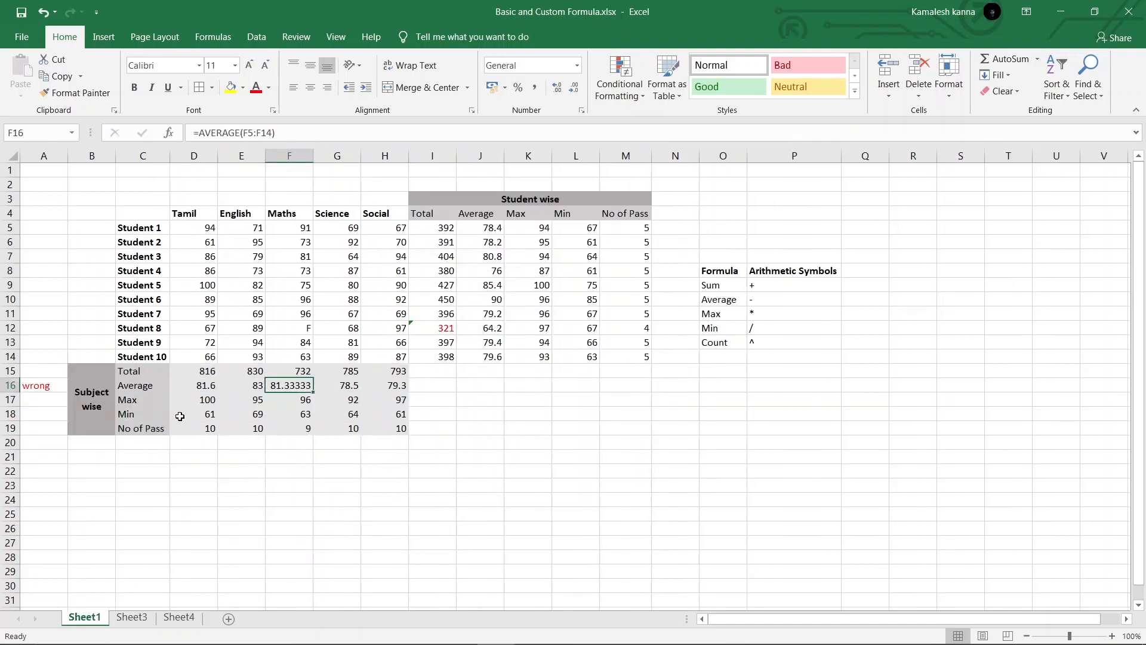
left_click(299, 320)
left_click(299, 327)
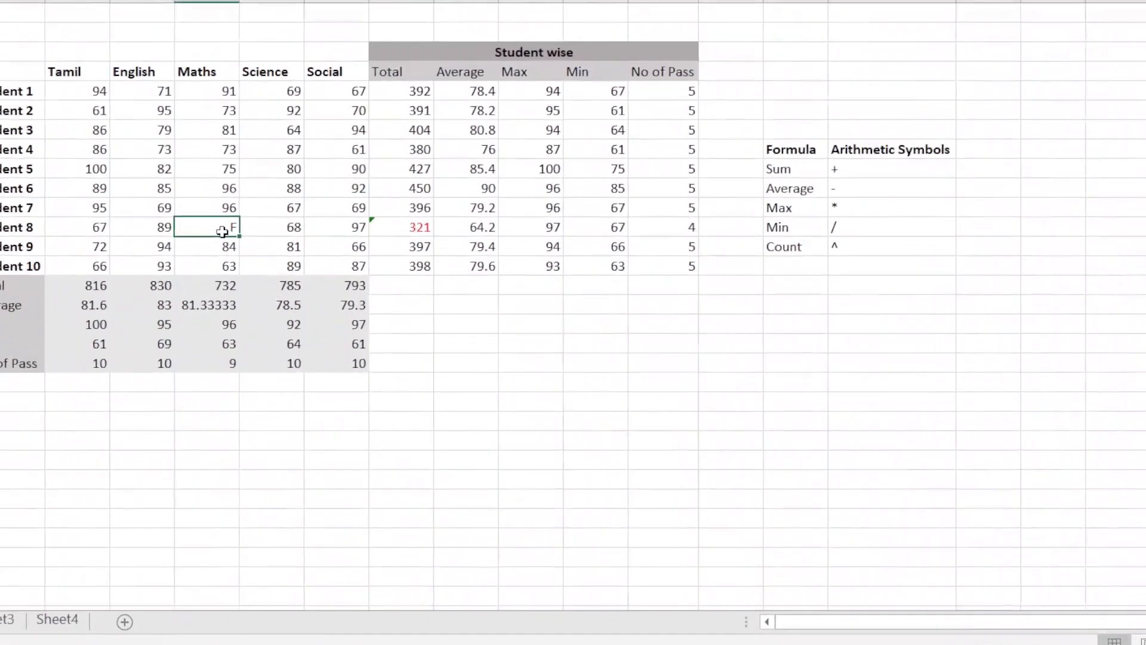
left_click(295, 387)
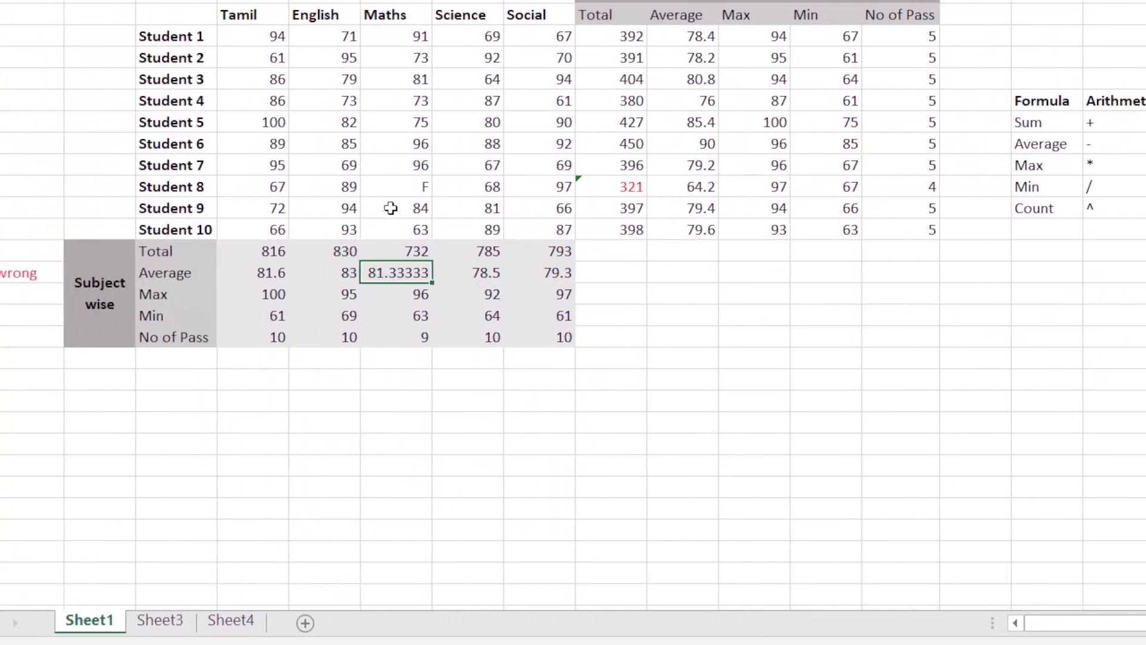
left_click(397, 187)
left_click(411, 275)
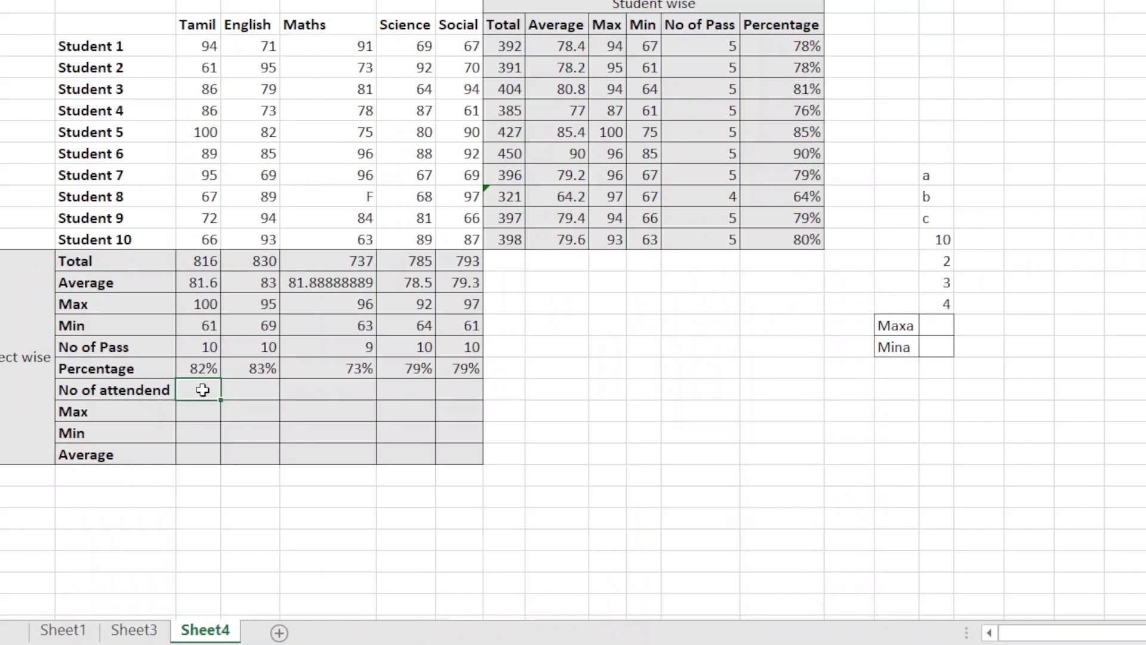
On Sheet4, enter =COUNTA(C5:C14) in the Tamil cell of the No of attendend row and fill it across to Social.
type("=coun")
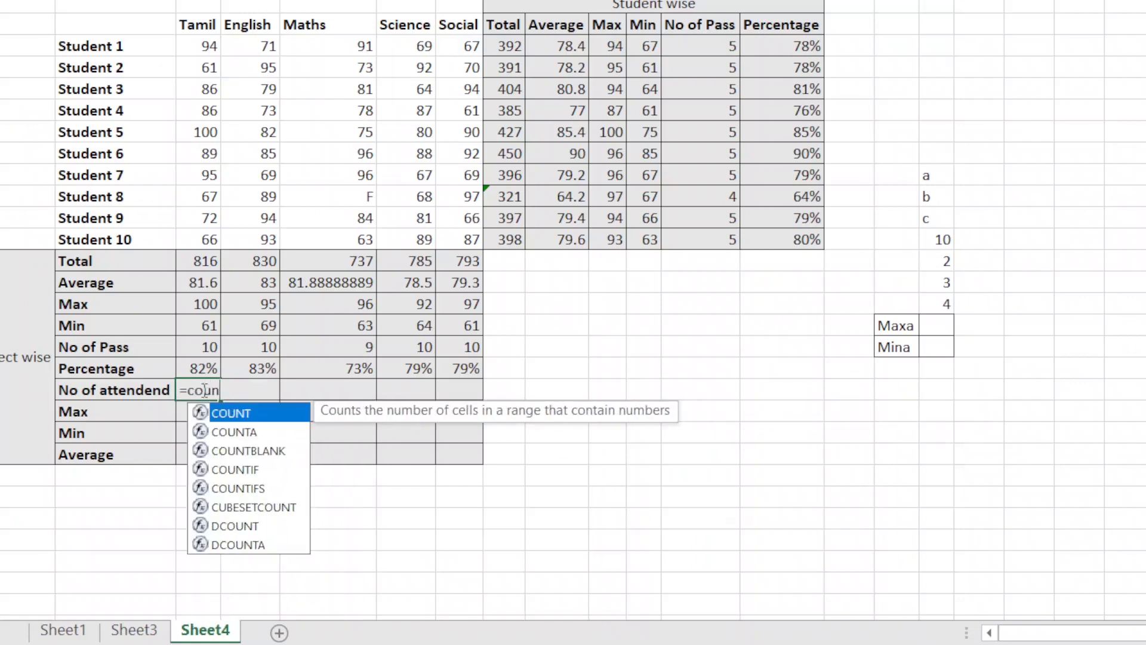
type("ta")
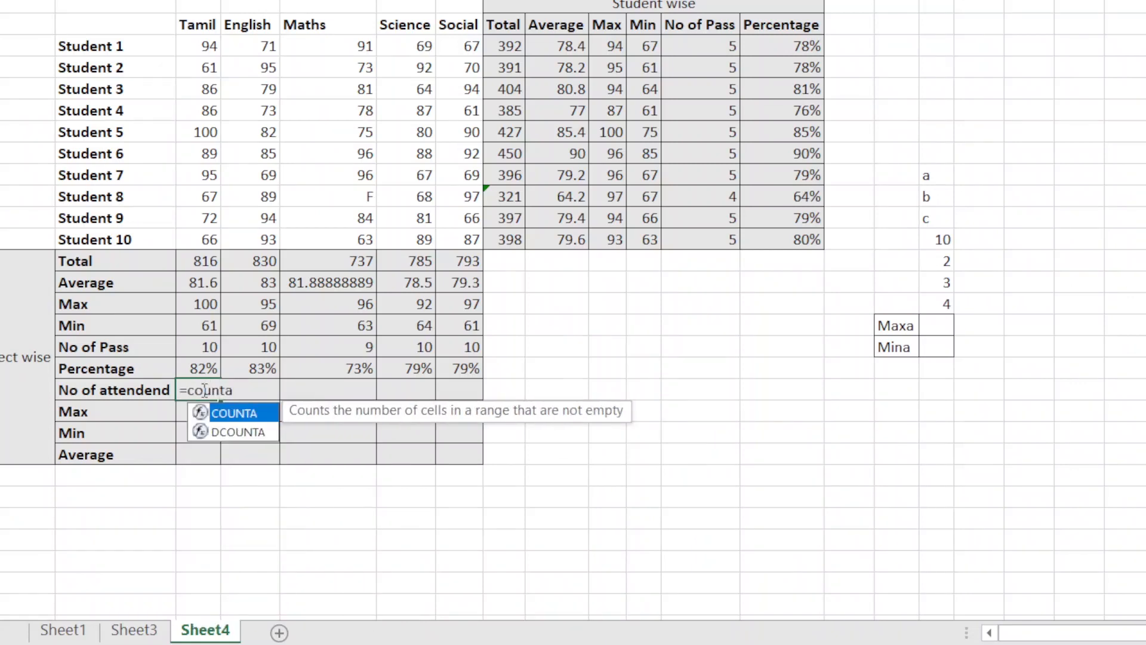
key("Tab")
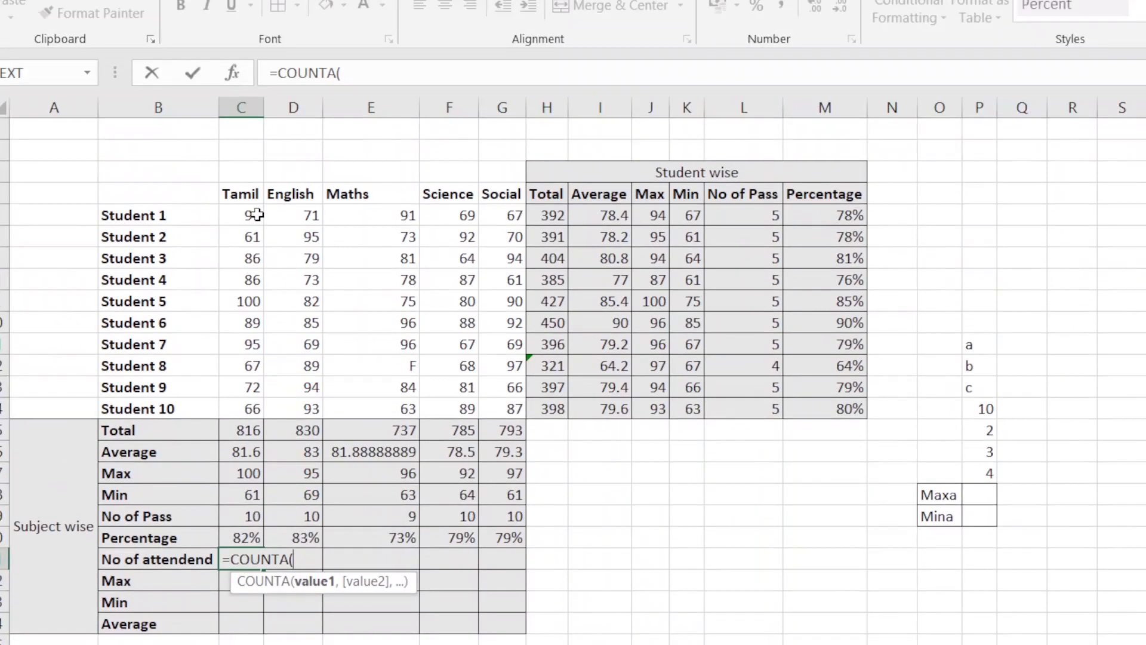
left_click_drag(205, 45, 200, 228)
left_click_drag(242, 396, 245, 411)
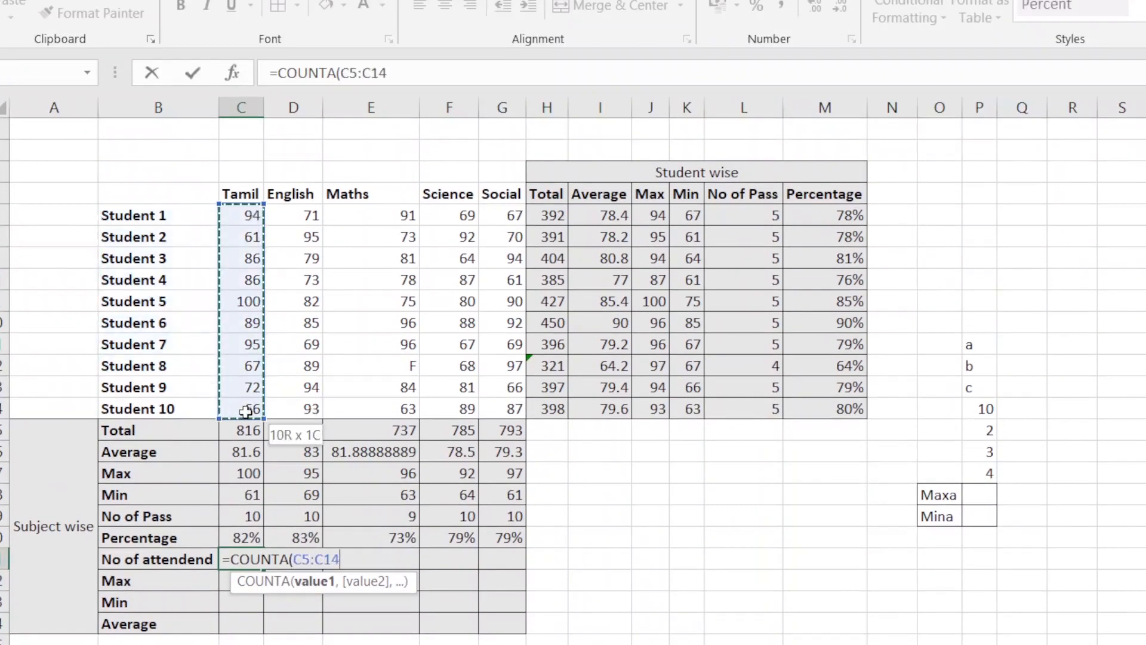
type(")")
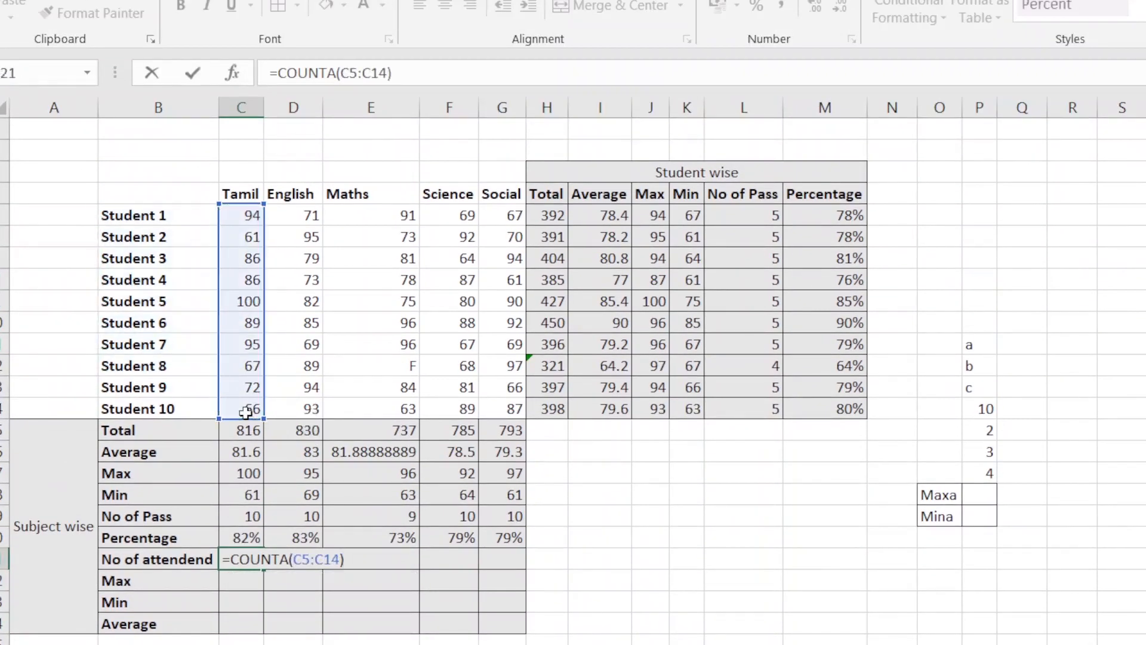
key("Tab")
left_click(242, 559)
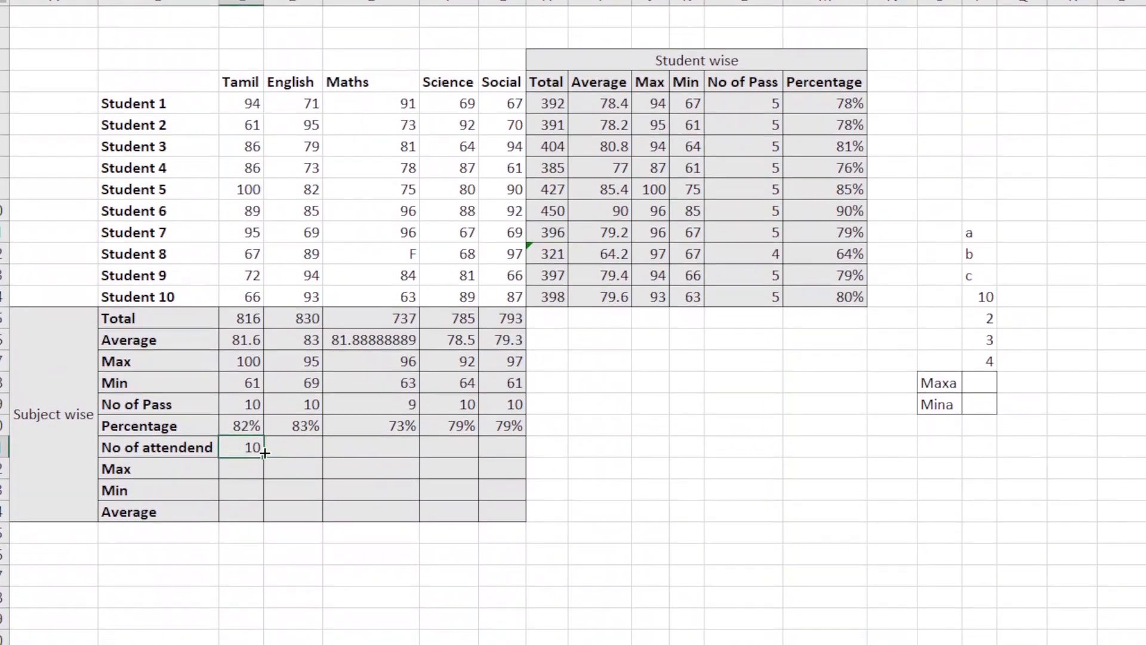
left_click_drag(266, 455, 515, 456)
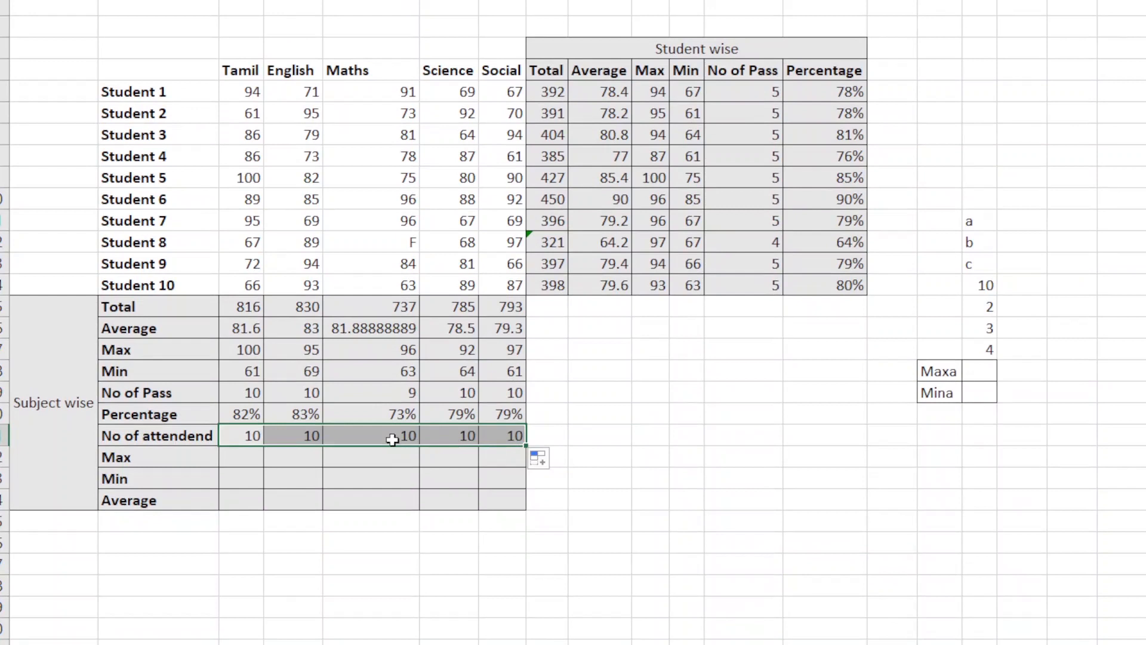
left_click(392, 439)
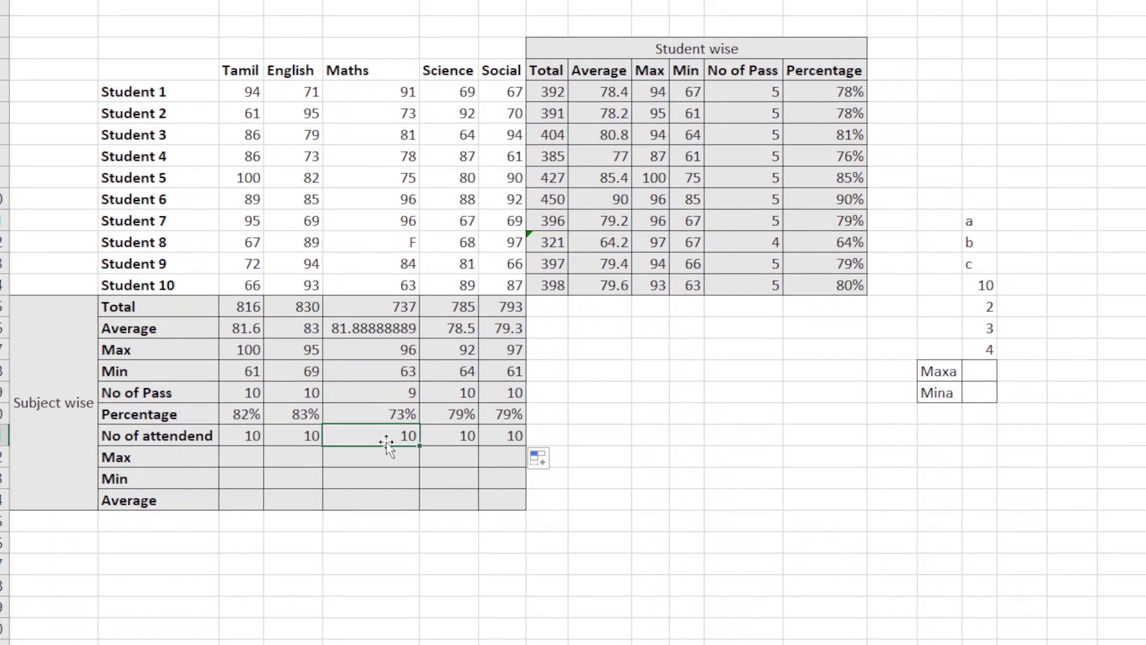
Test the attendance count by clearing Student 5's Tamil mark and undoing the deletion.
left_click(243, 178)
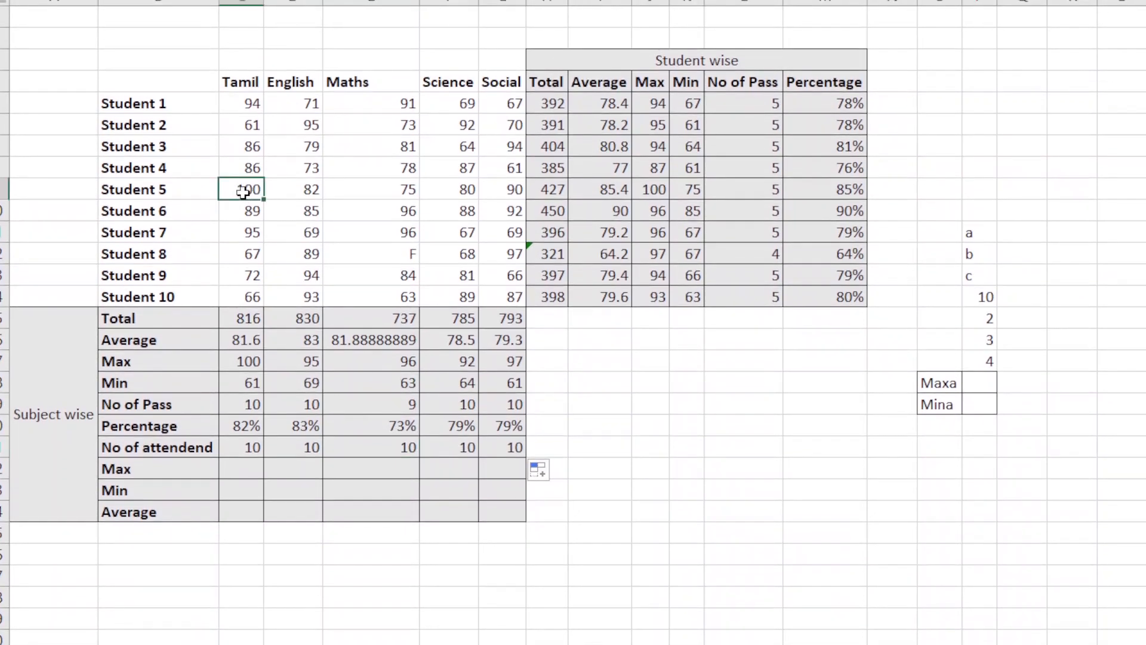
key("Delete")
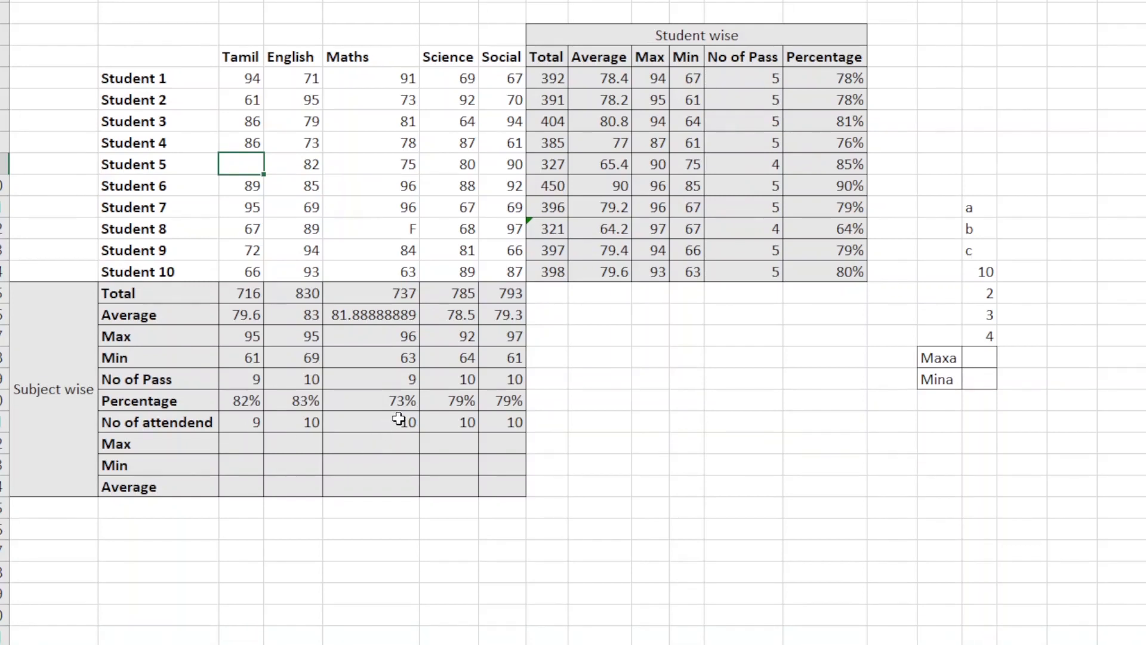
key("ctrl+z")
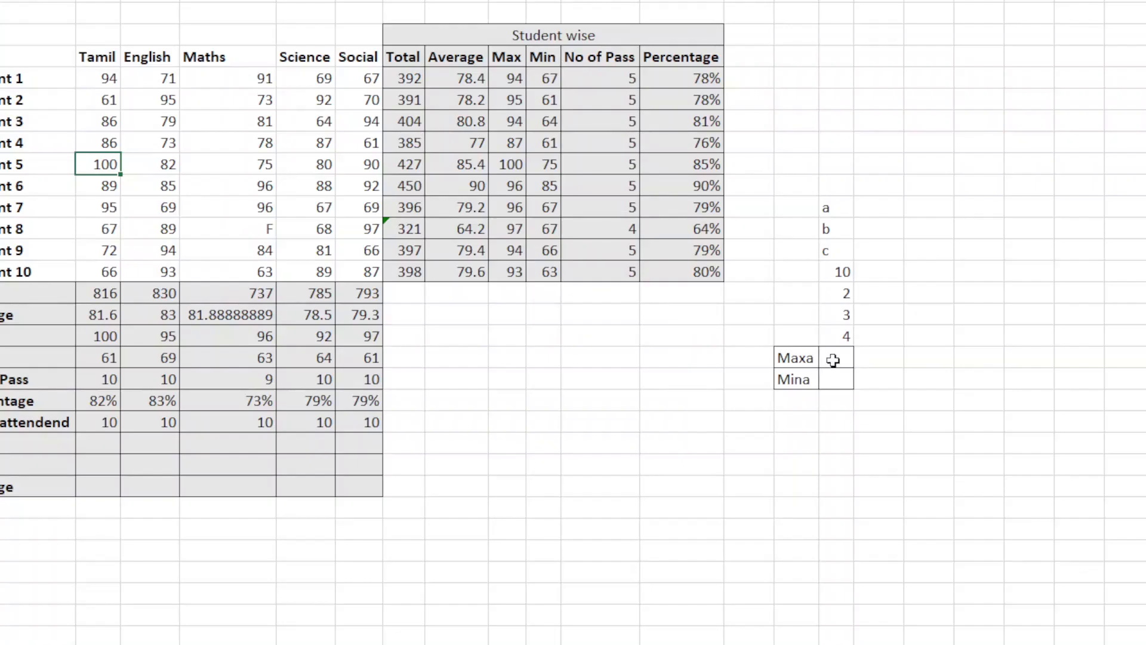
Enter =MAXA(P11:P17) in the Maxa cell below the mixed list of letters and numbers.
left_click(836, 358)
type("maxa")
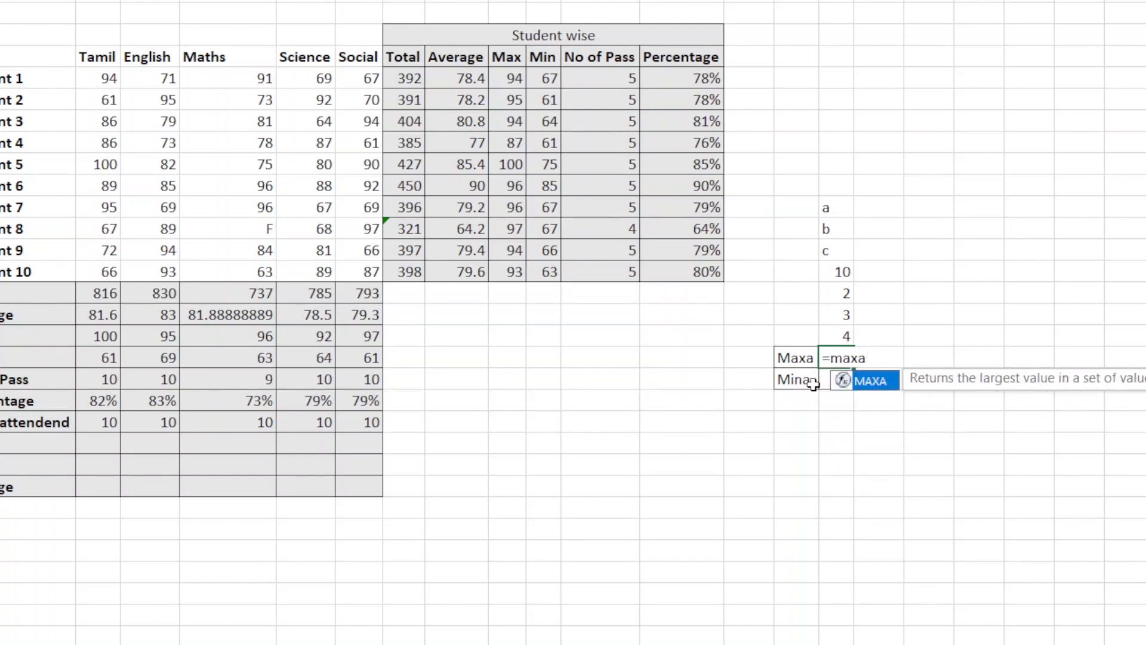
key("Tab")
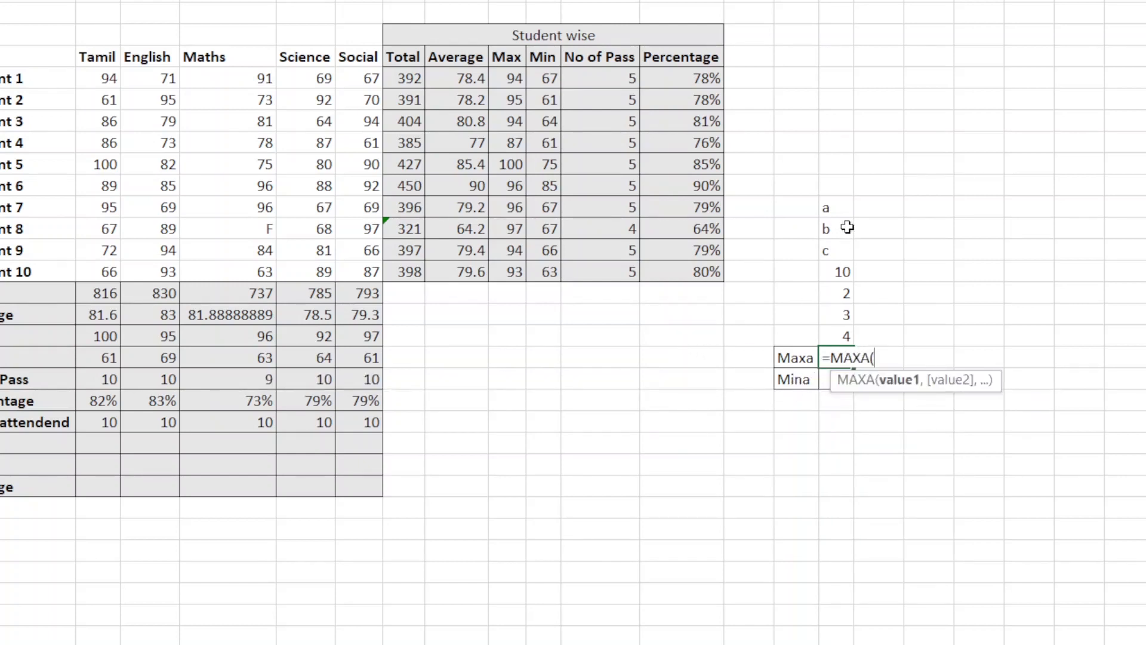
left_click_drag(830, 209, 828, 335)
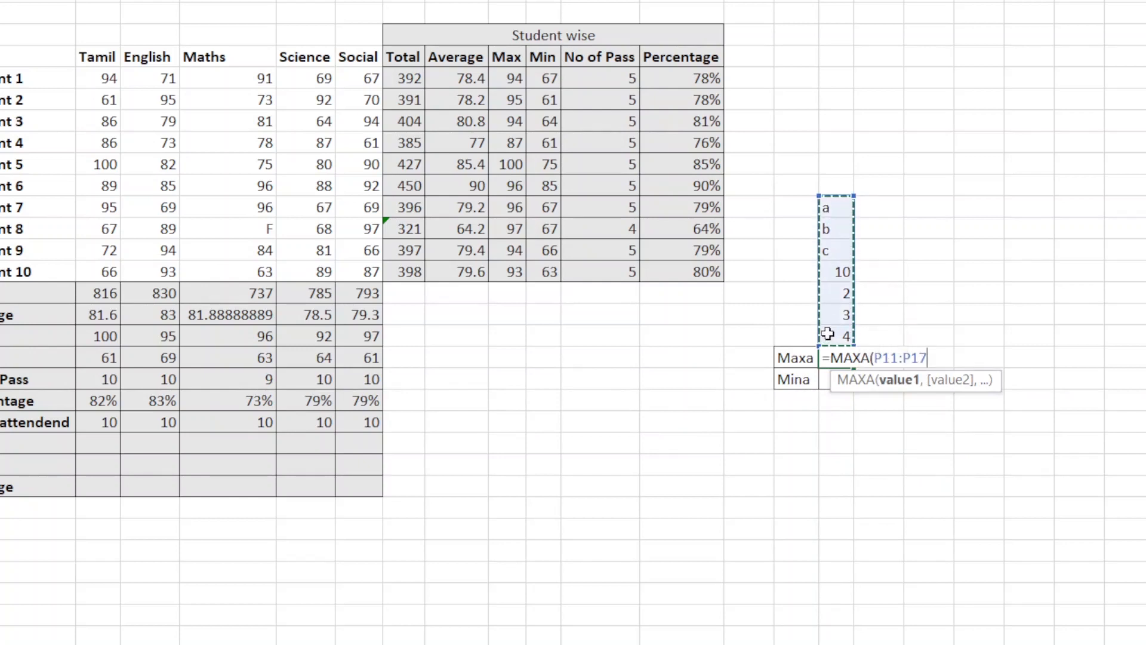
type(")")
key("Return")
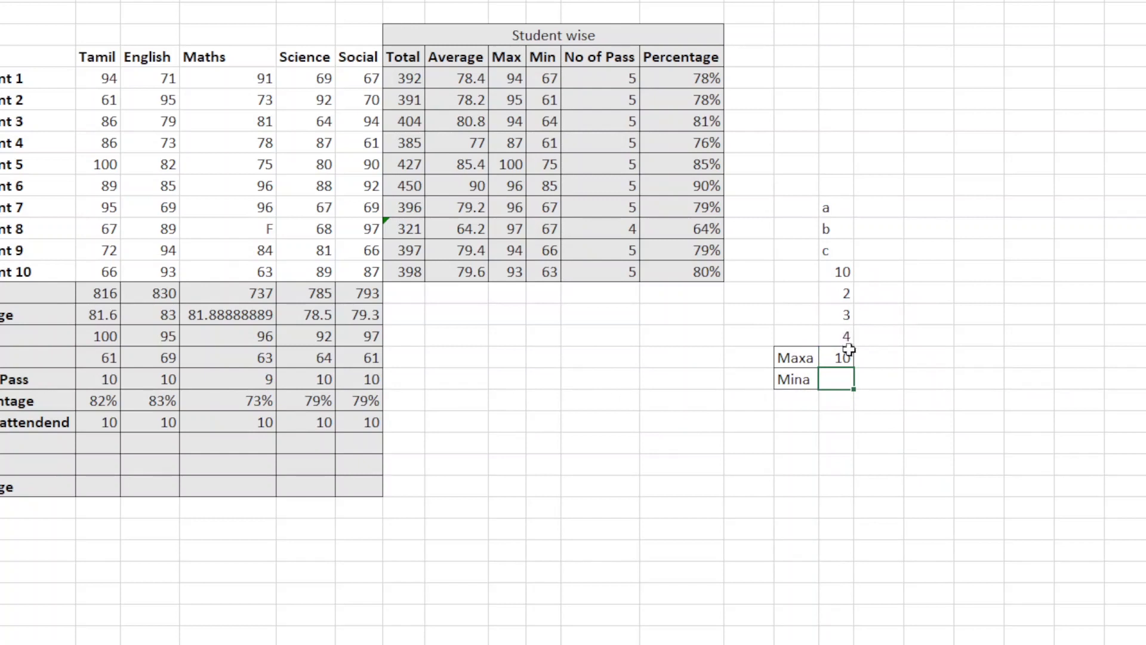
Enter =MINA(P11:P17) in the Mina cell for the same mixed list.
type("=mina")
key("Tab")
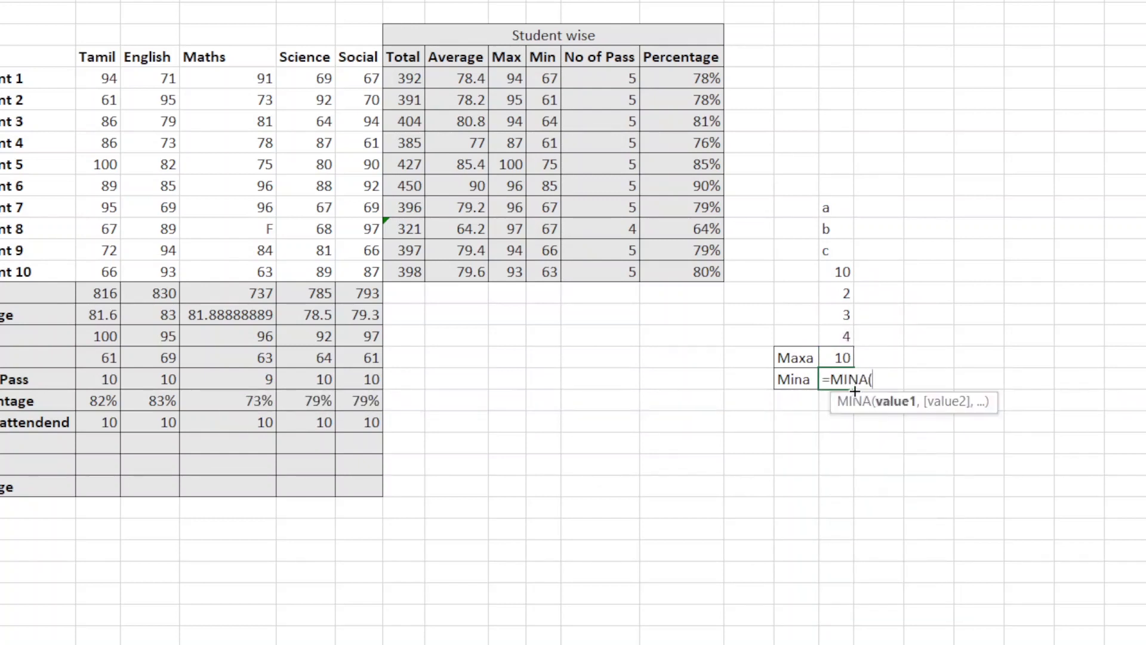
left_click_drag(826, 207, 829, 335)
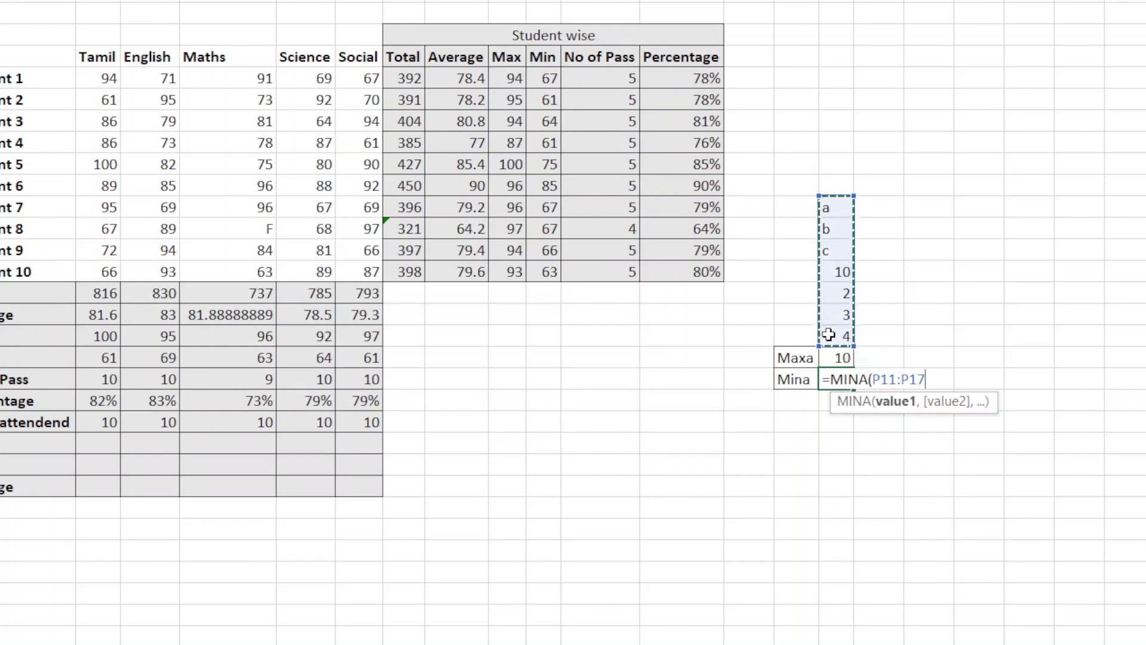
type(")")
key("Return")
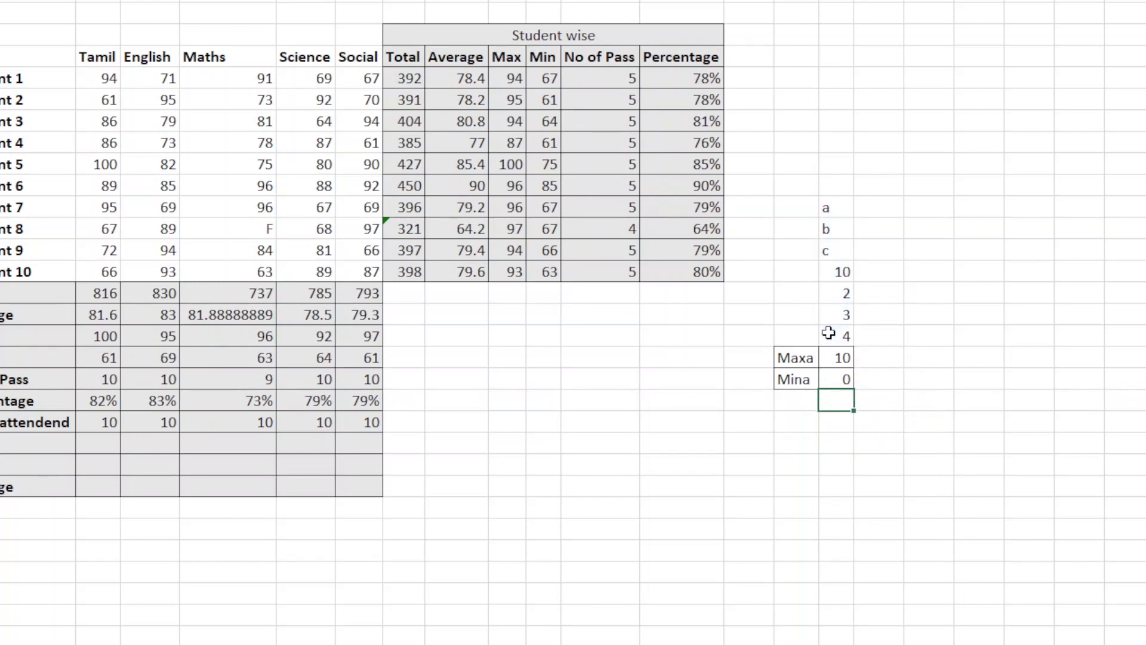
left_click(843, 376)
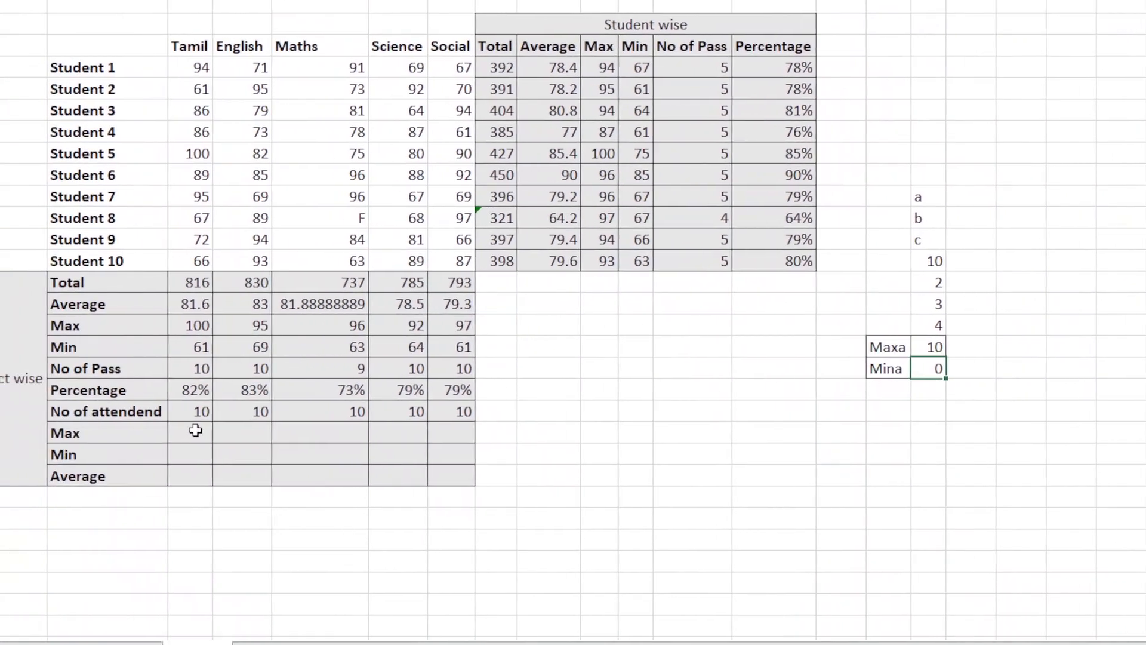
Enter =MAXA(C5:C14) for Tamil in the Max row below No of attendend and fill it across to Social.
left_click(104, 447)
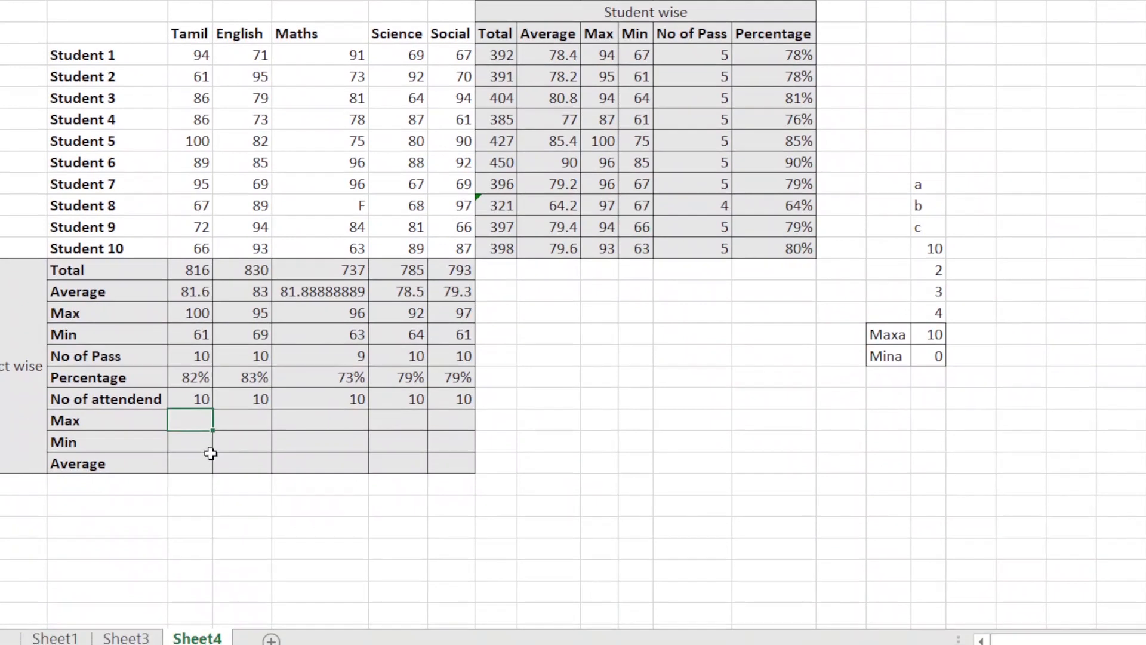
type("=maxa")
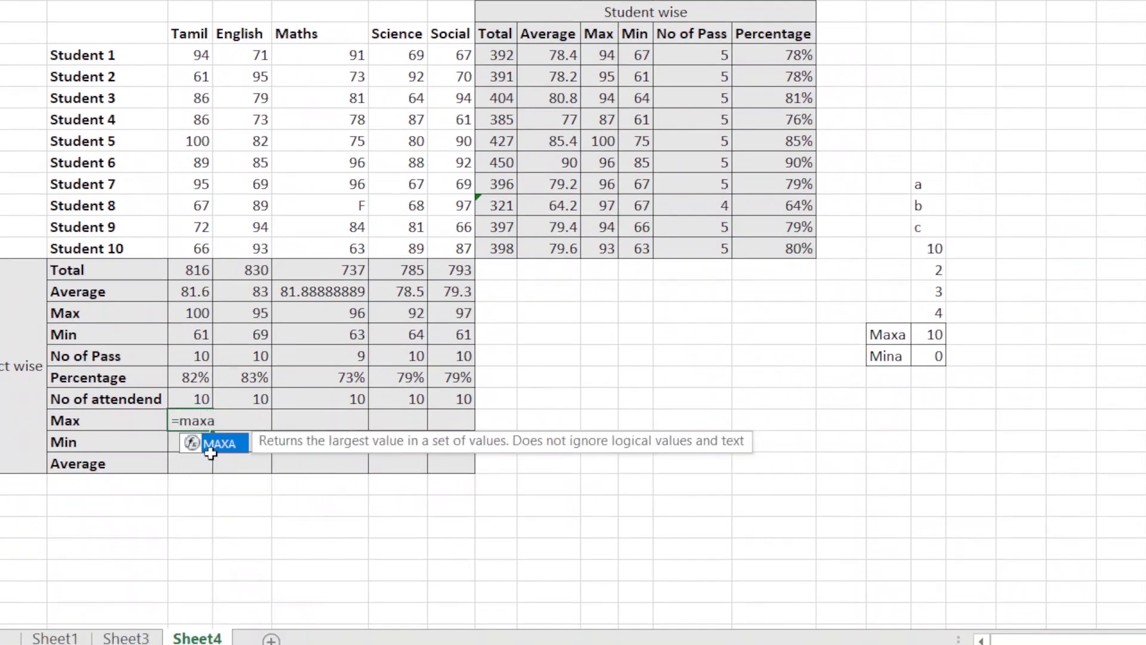
key("Tab")
left_click_drag(194, 53, 186, 214)
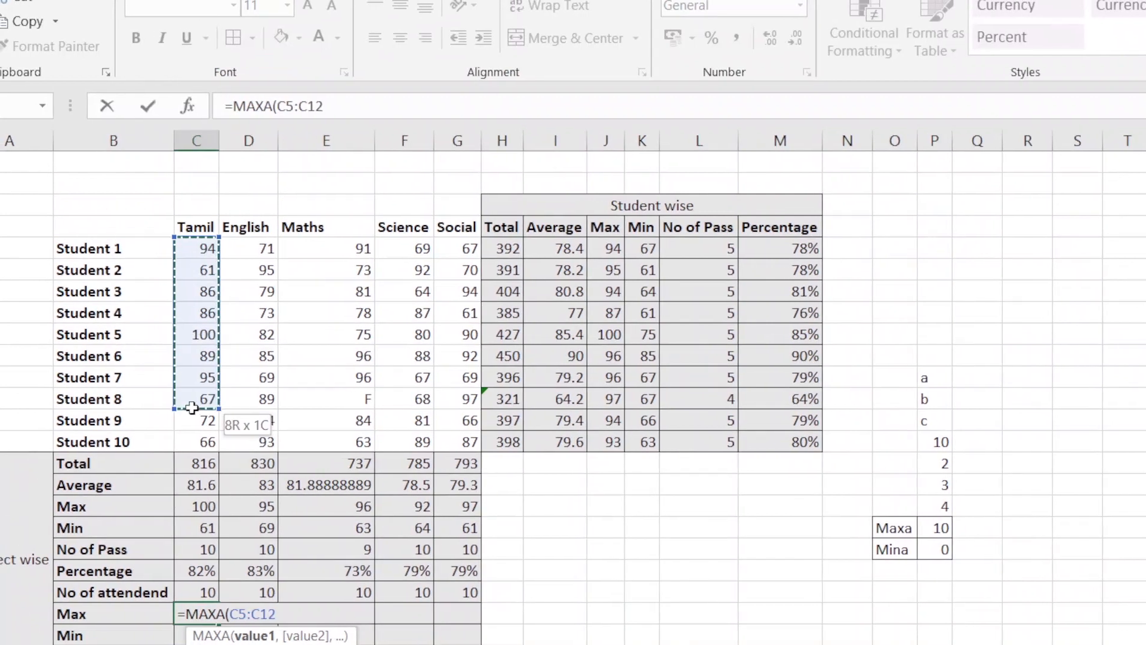
left_click_drag(192, 408, 197, 438)
type(")")
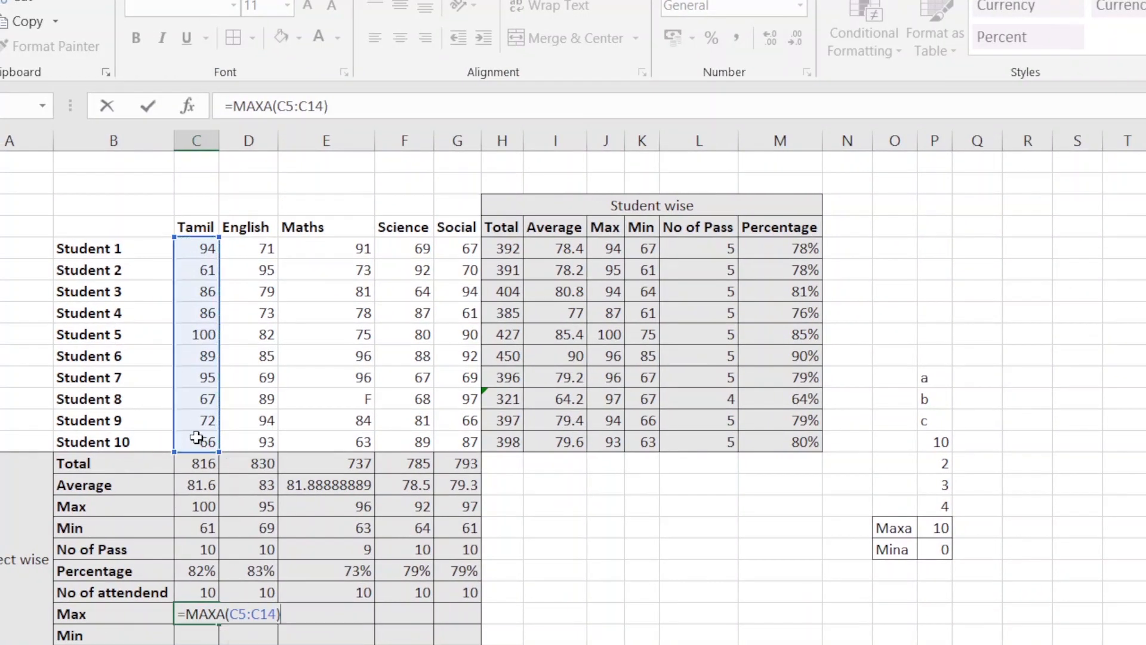
key("Tab")
left_click(196, 614)
left_click_drag(235, 456, 477, 448)
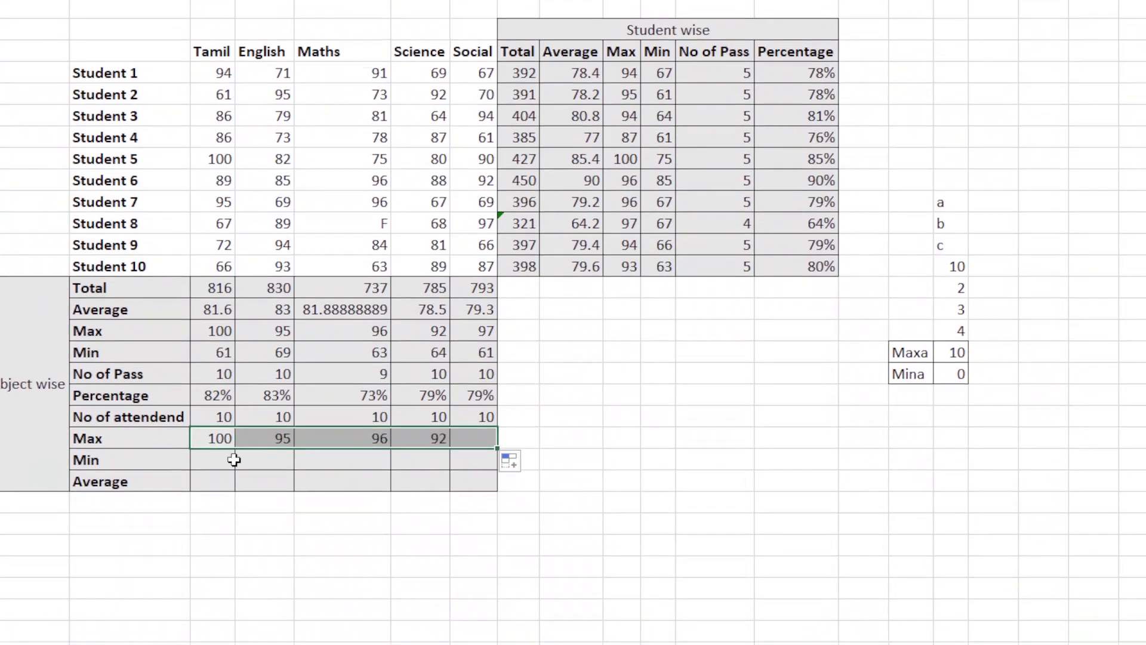
Enter =MINA(C5:C14) for Tamil in the lower Min row and fill it across to Social.
left_click(220, 464)
double_click(223, 464)
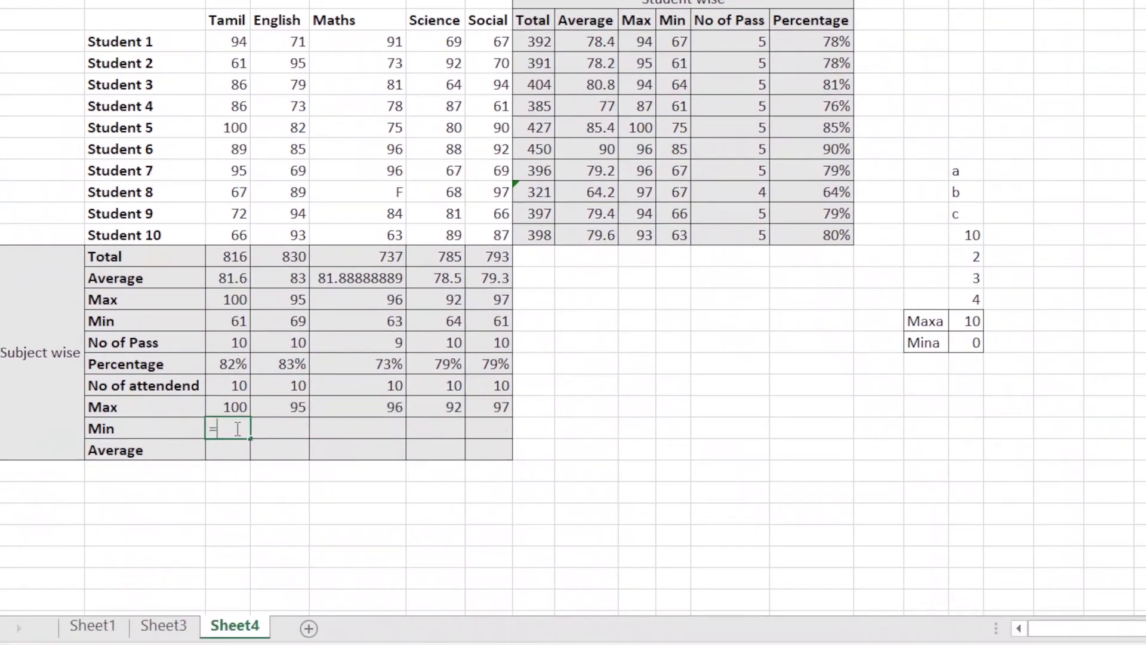
type("=mina")
key("Tab")
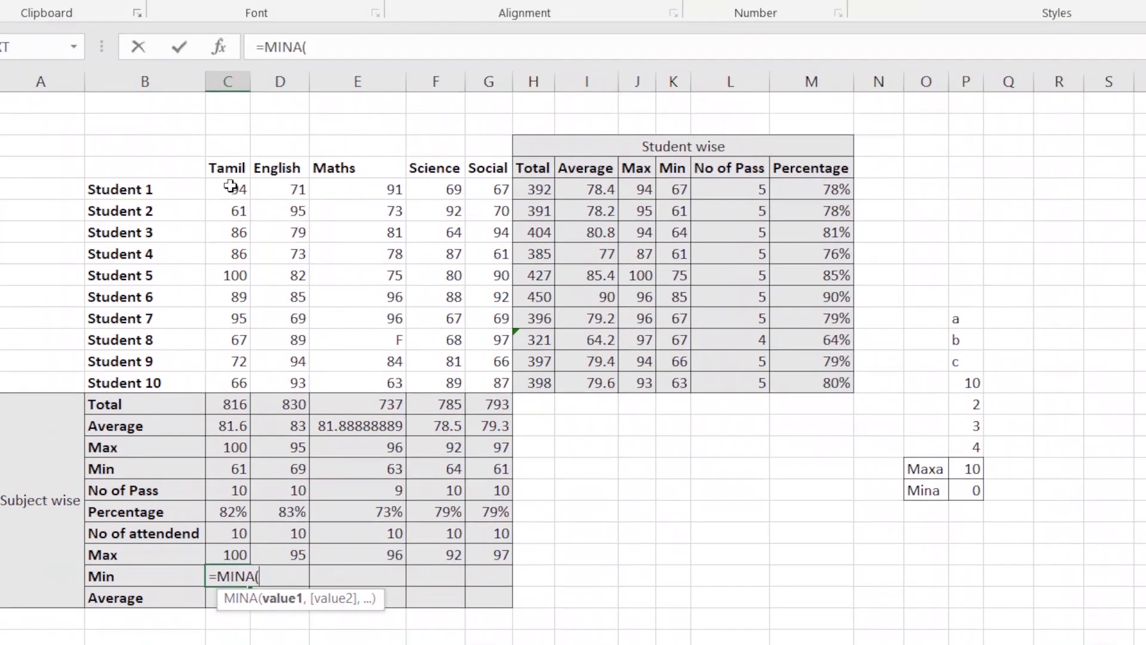
left_click_drag(233, 41, 224, 235)
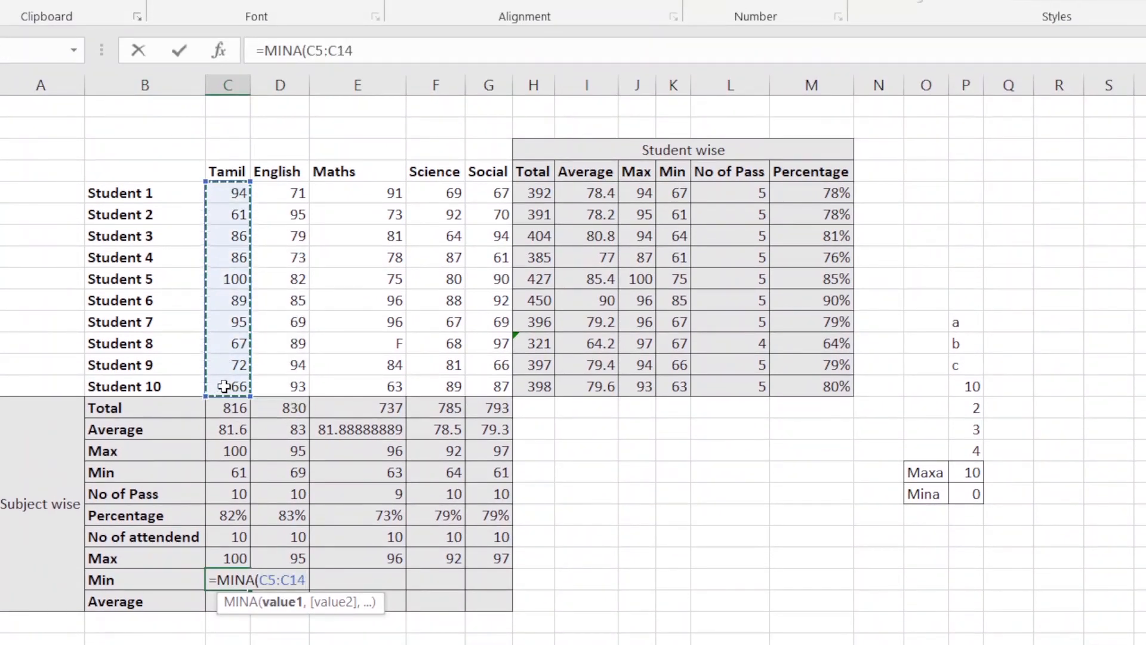
type(")")
key("Tab")
left_click(237, 437)
left_click_drag(249, 447, 486, 443)
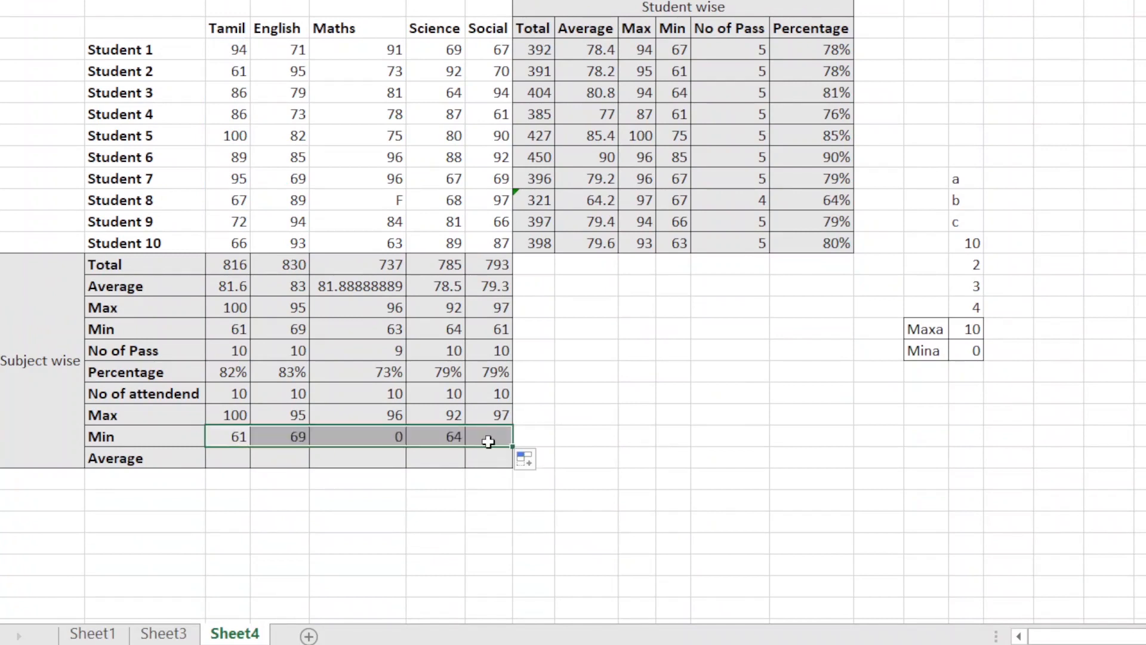
left_click(377, 438)
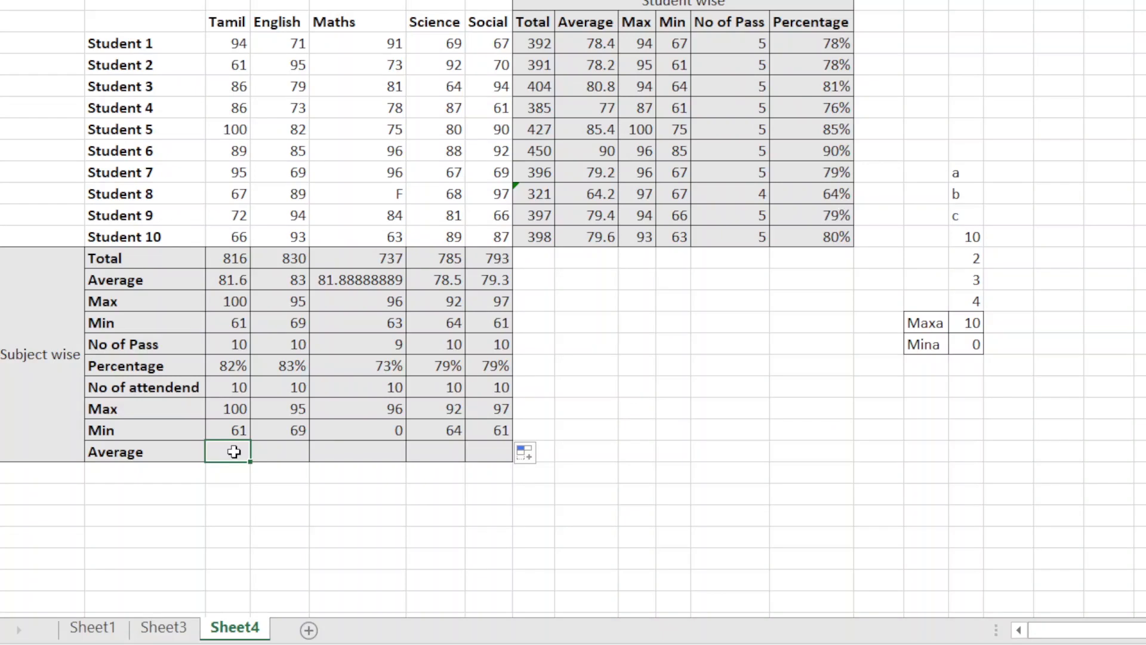
Enter =AVERAGEA(C5:C14) for Tamil in the lower Average row and fill it across to Social.
type("=avera")
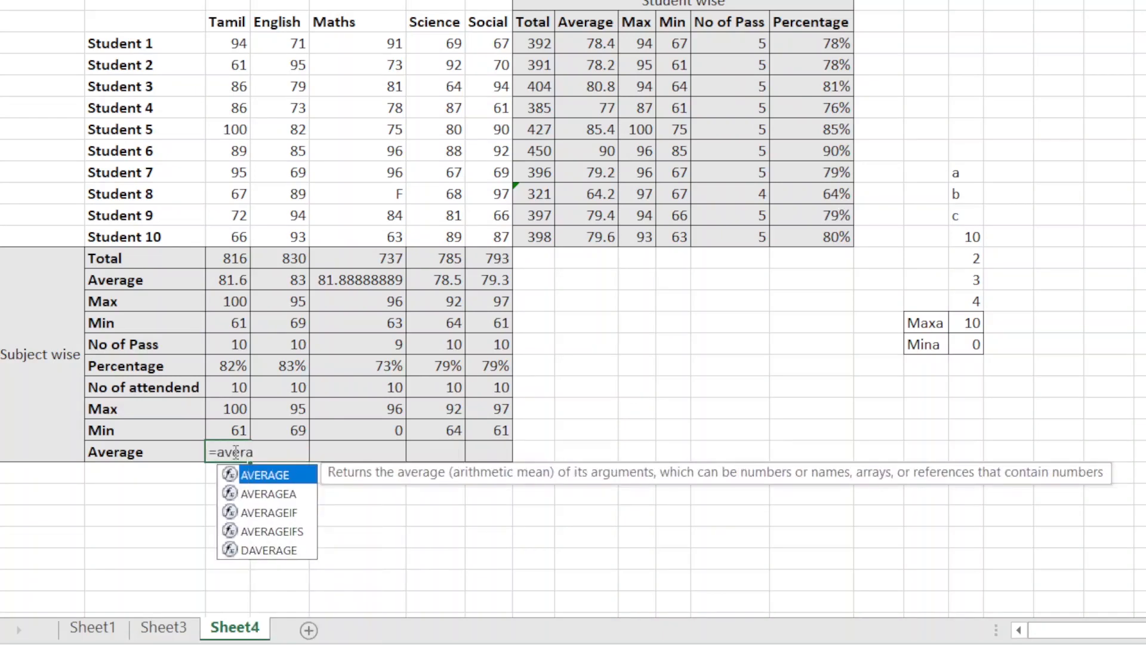
key("Down")
key("Tab")
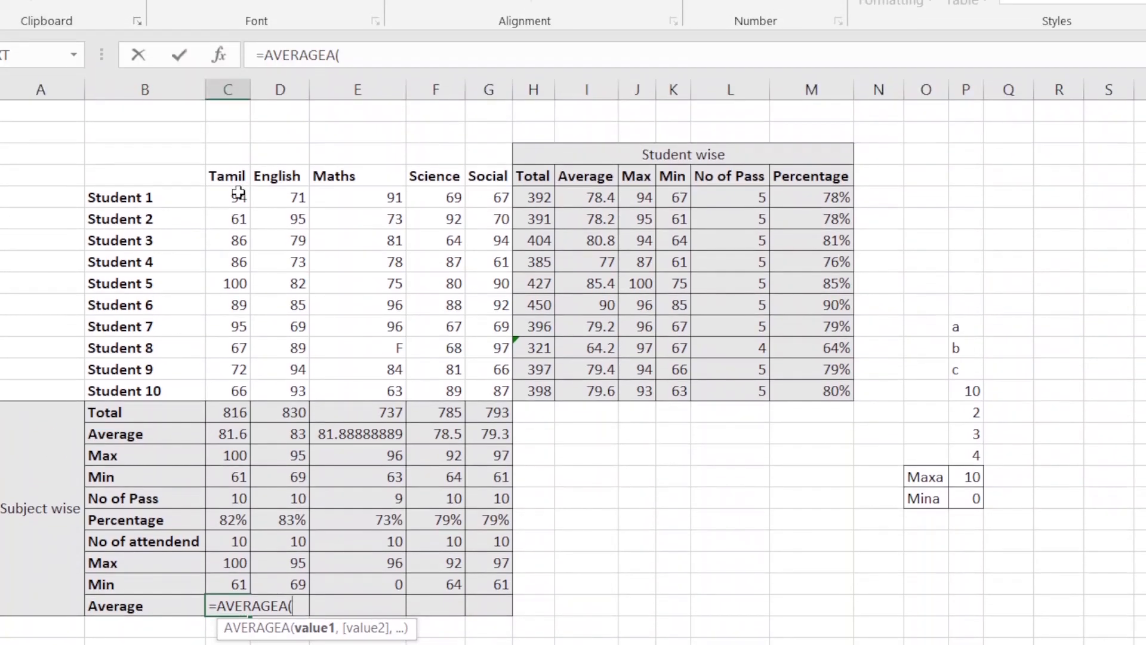
left_click_drag(236, 43, 240, 225)
left_click_drag(240, 380, 237, 390)
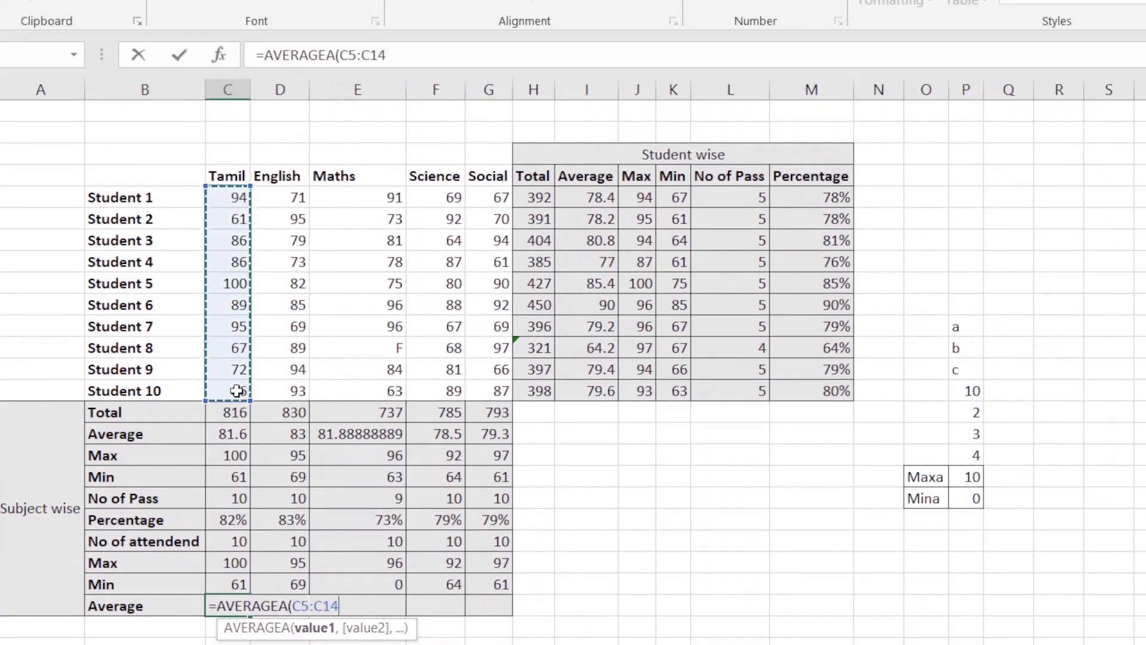
type(")")
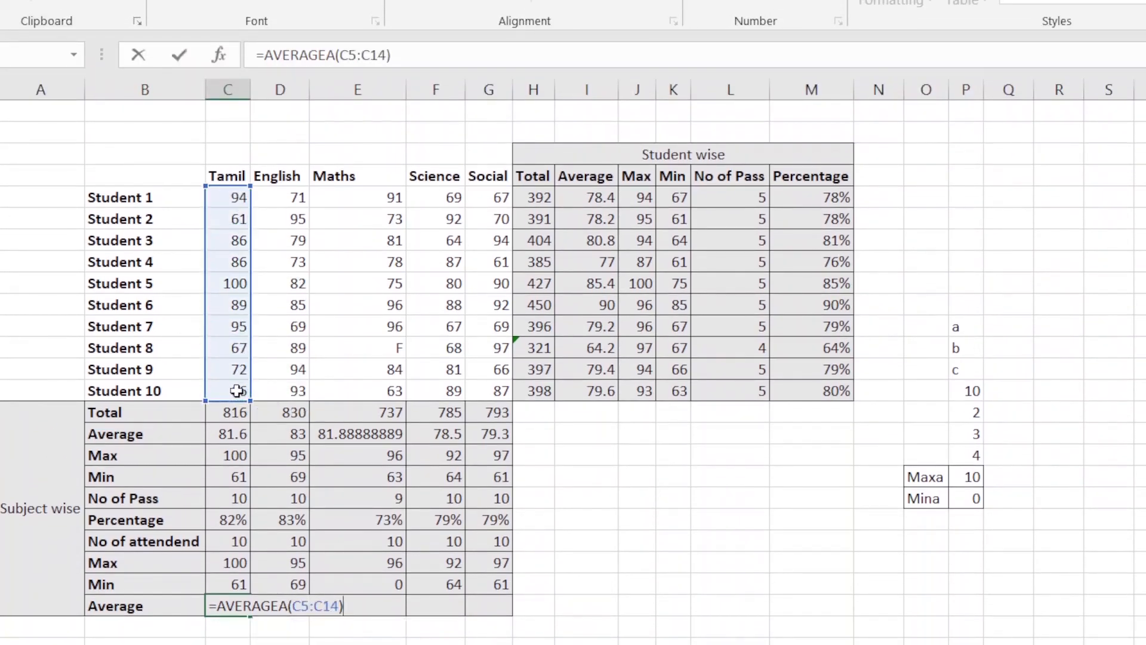
key("Return")
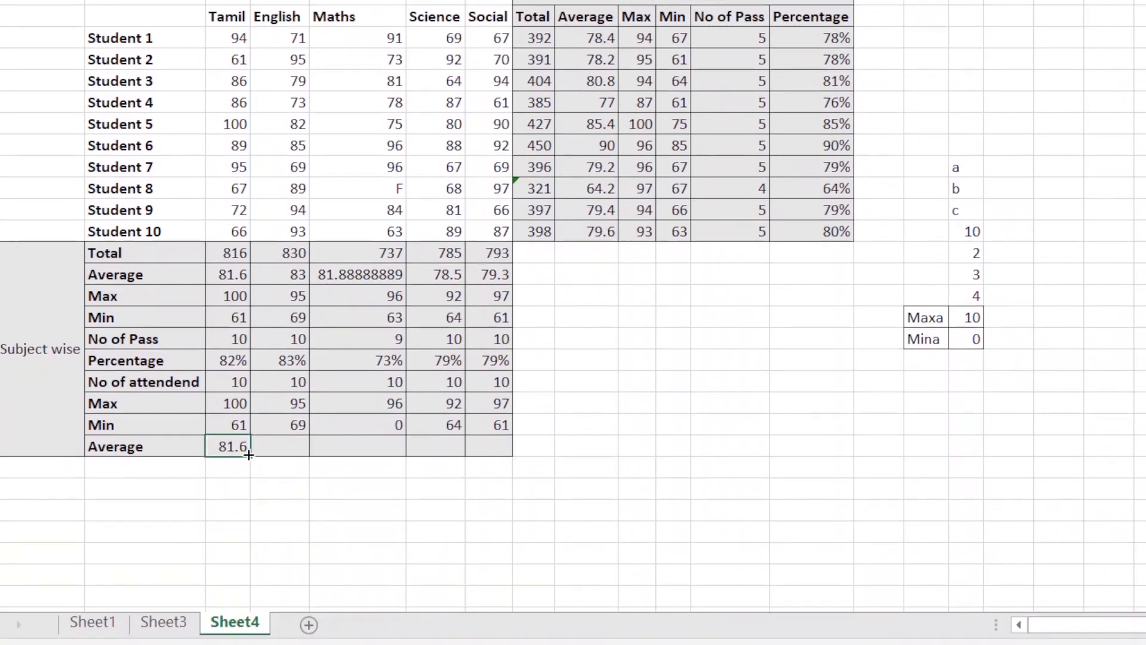
left_click_drag(248, 455, 499, 449)
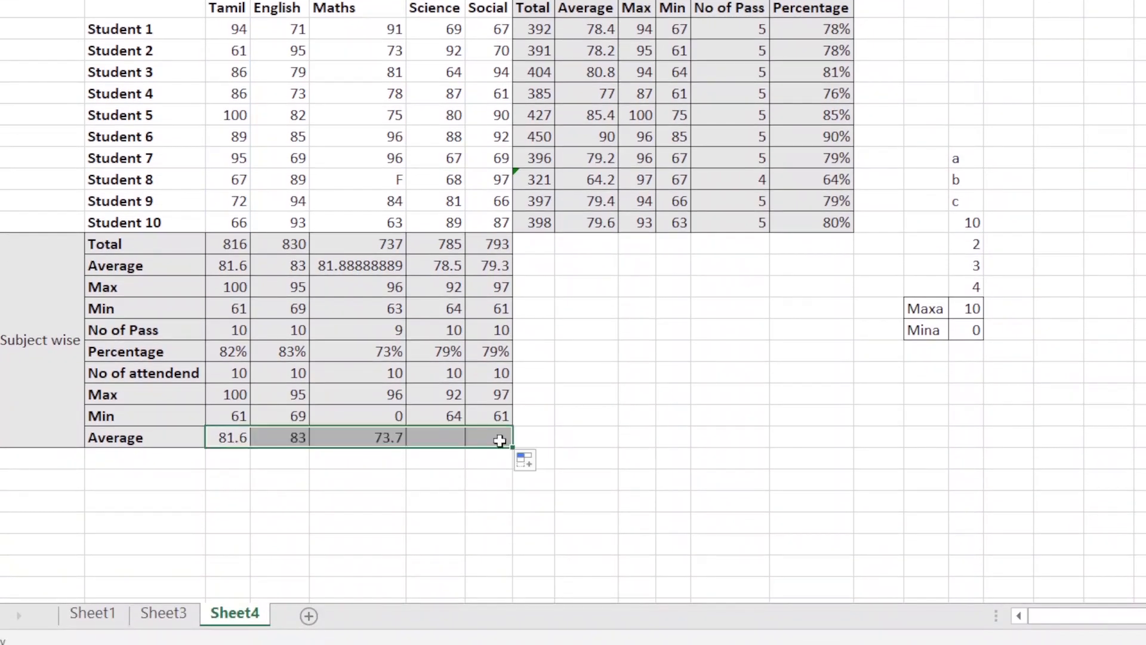
Compare the Maths result in the lower Average row with the Maths result in the upper Average row.
left_click(372, 437)
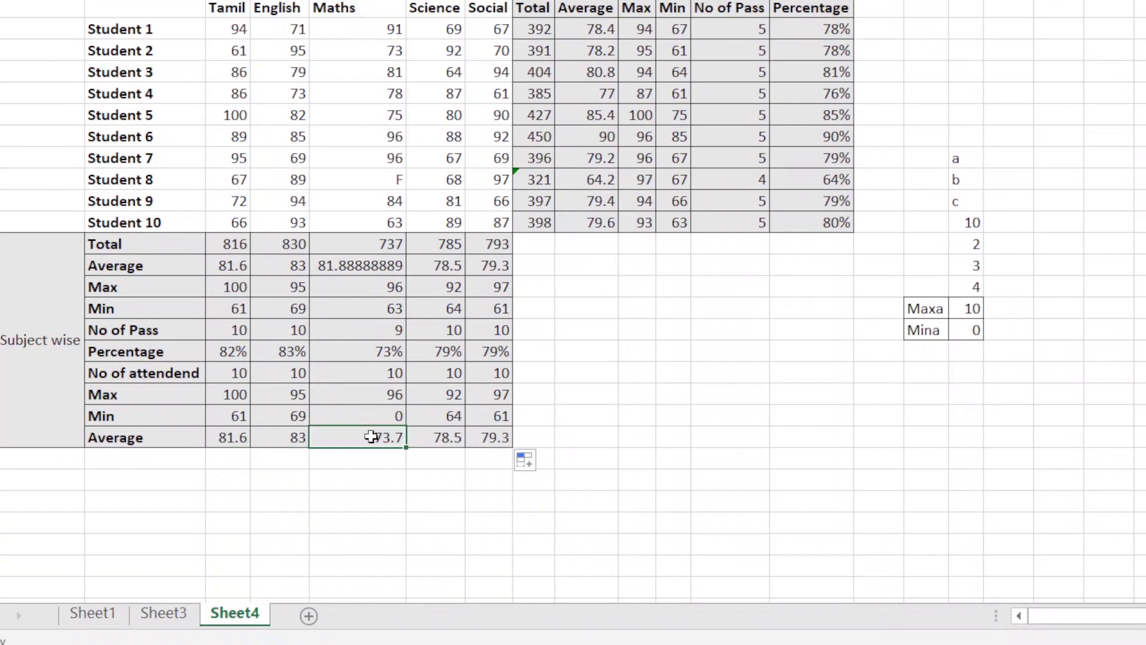
left_click(375, 268)
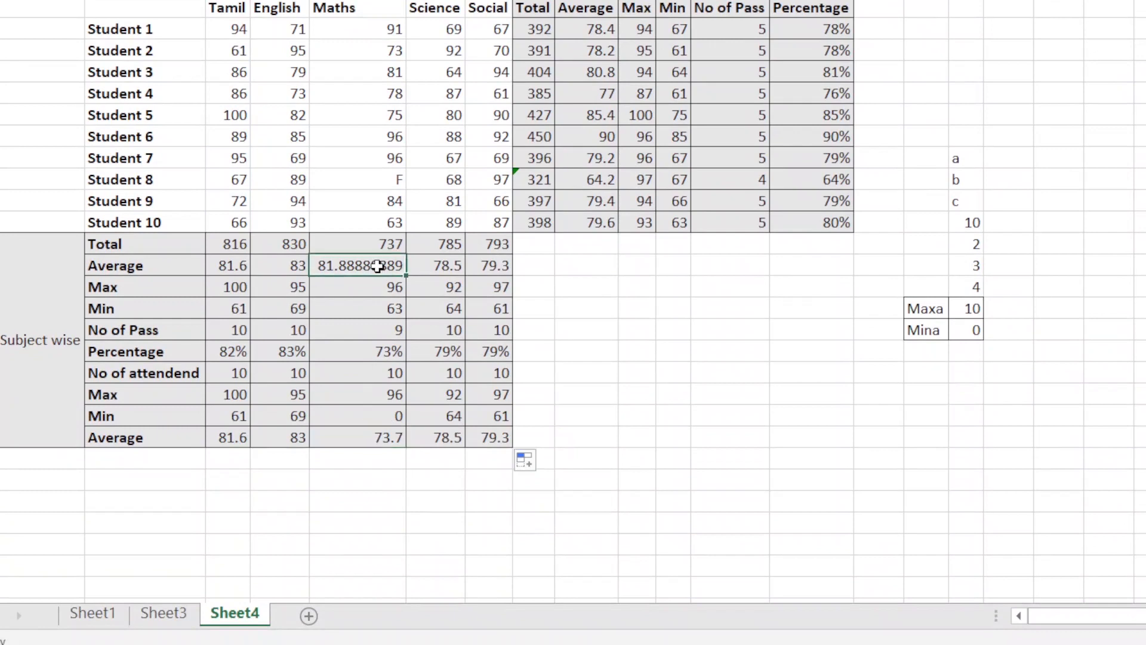
left_click(378, 436)
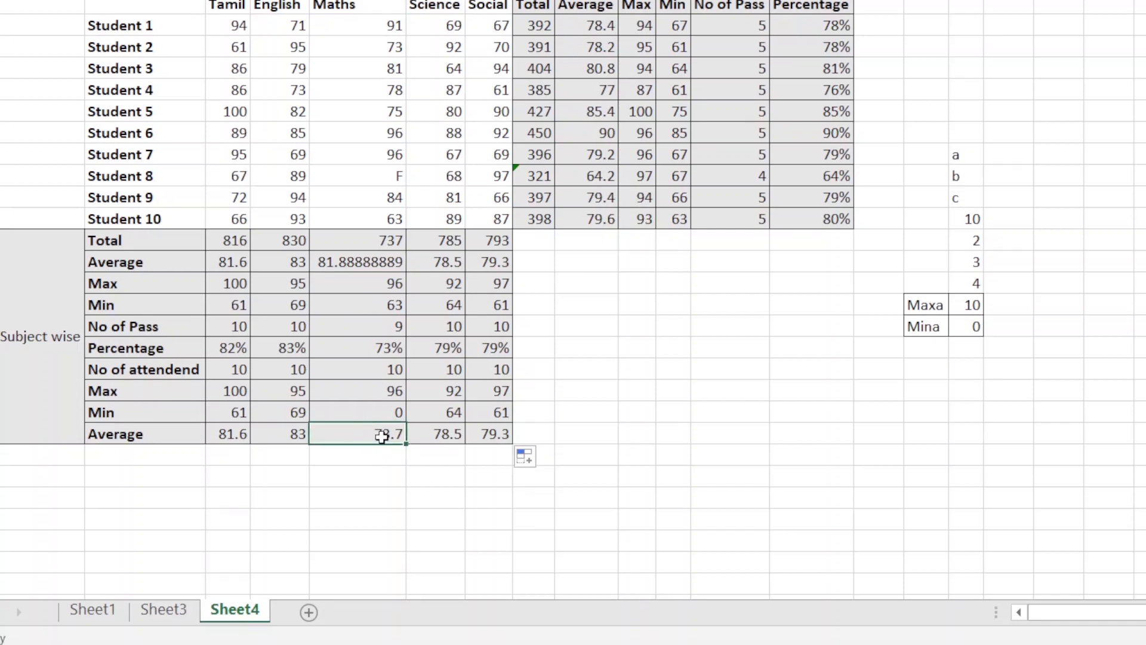
left_click(576, 369)
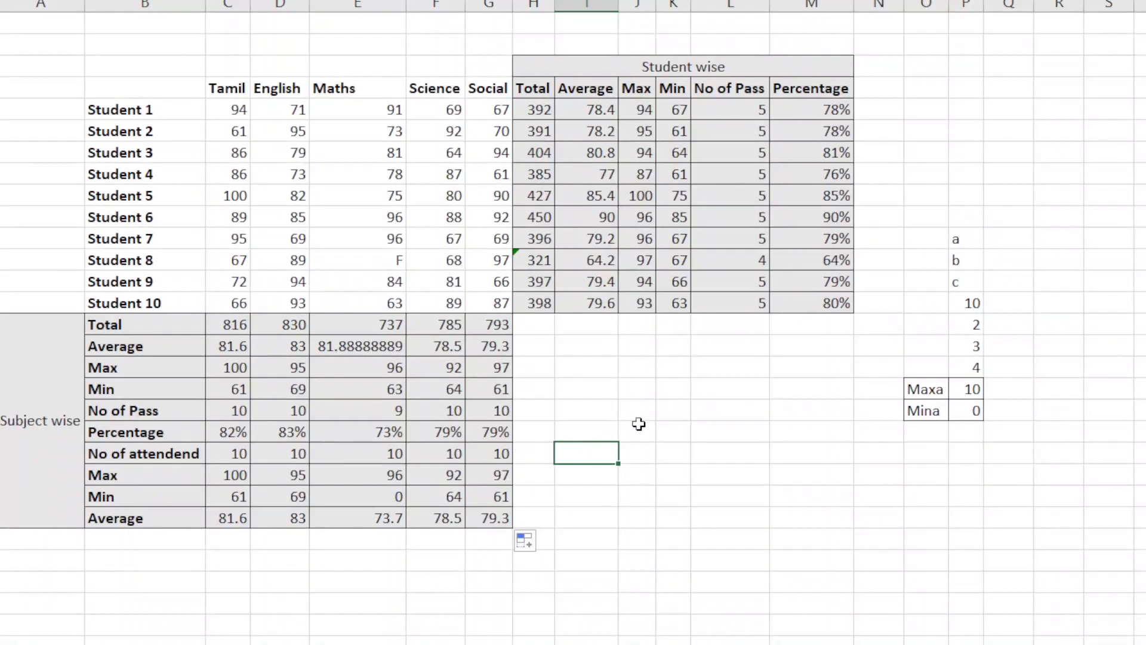